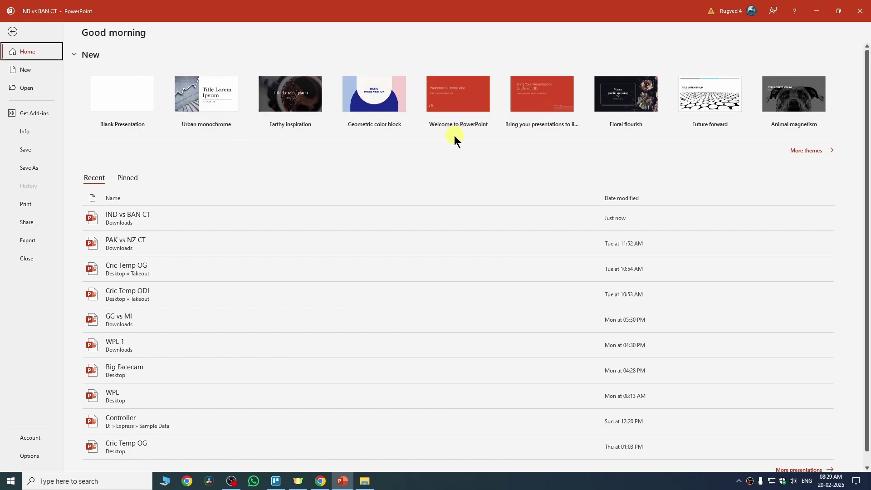
- Create a blank presentation and delete the empty title and subtitle placeholders from slide 1
{"action": "left_click", "coordinate": [144, 107]}
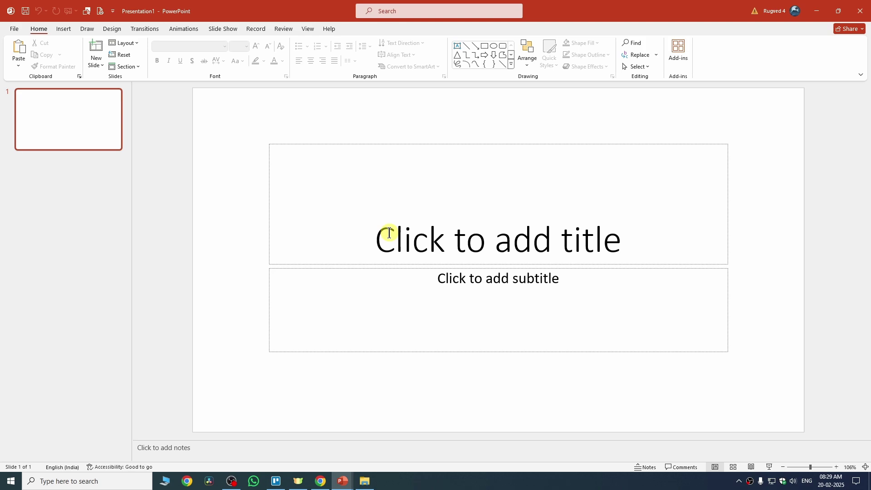
{"action": "key", "text": "ctrl+a"}
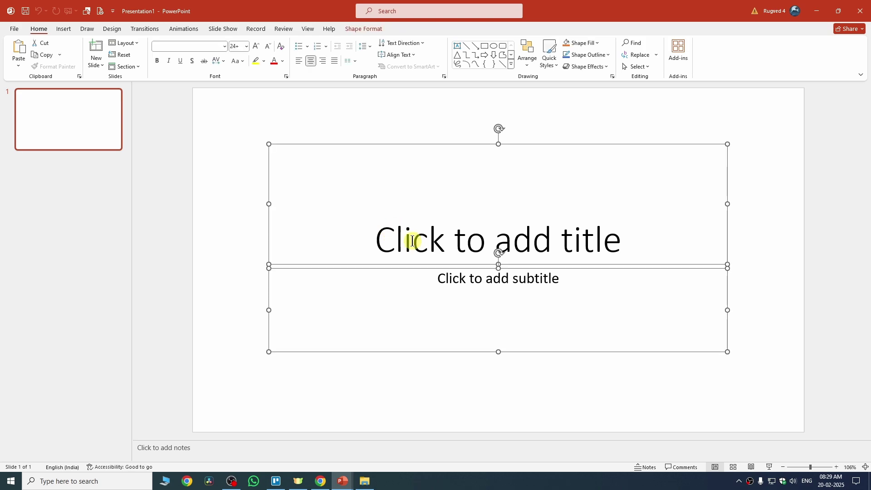
{"action": "key", "text": "Delete"}
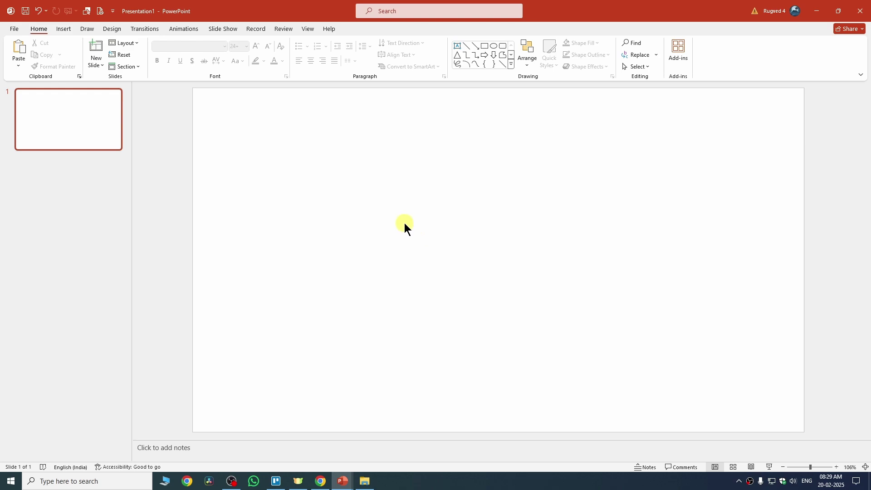
{"action": "left_click", "coordinate": [66, 30]}
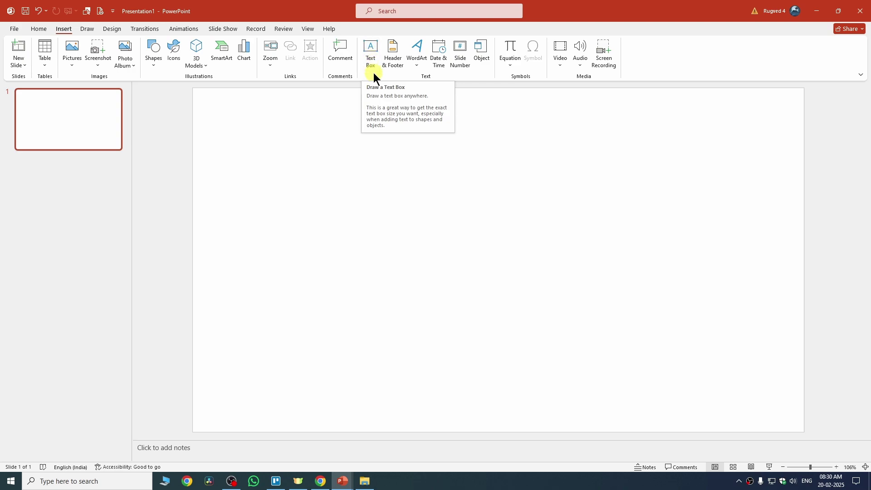
- Draw a wide text box across the slide top reading 'ANIMAL FROM ZOO' in 88-point font
{"action": "left_click", "coordinate": [374, 56]}
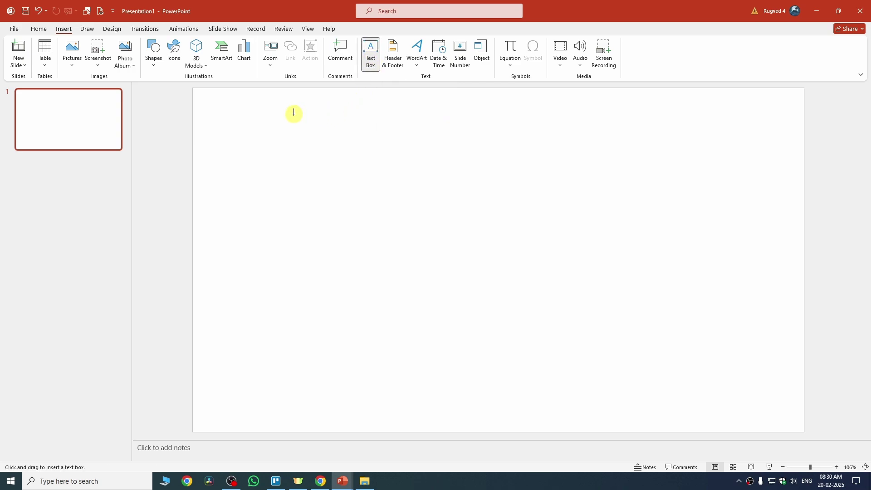
{"action": "left_click", "coordinate": [274, 106]}
{"action": "left_click_drag", "start_coordinate": [274, 105], "coordinate": [735, 161]}
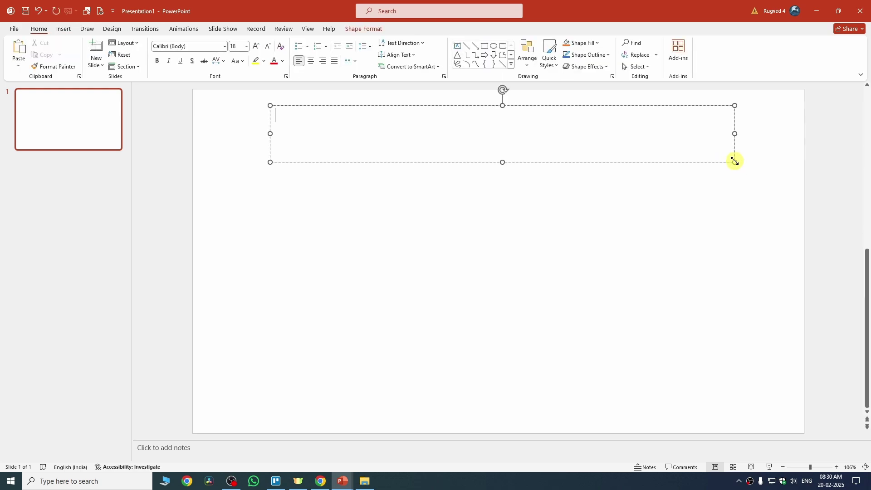
{"action": "type", "text": "ANIMAL "}
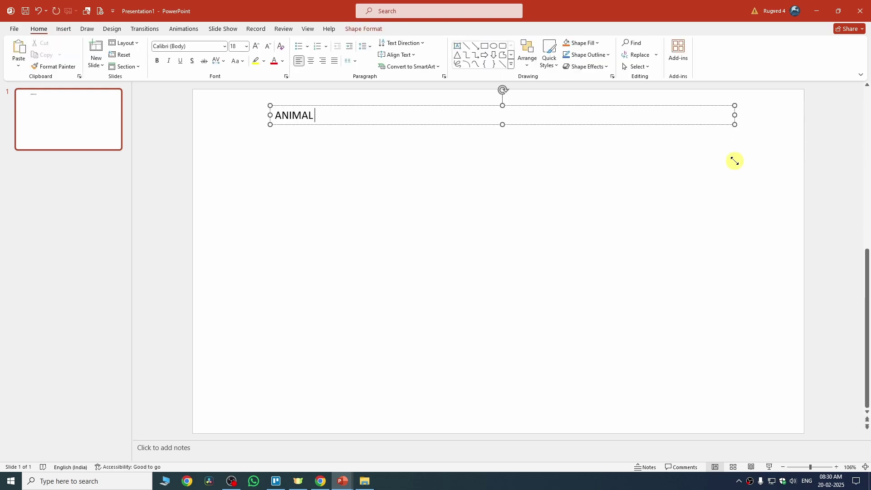
{"action": "type", "text": "FROM ZOO"}
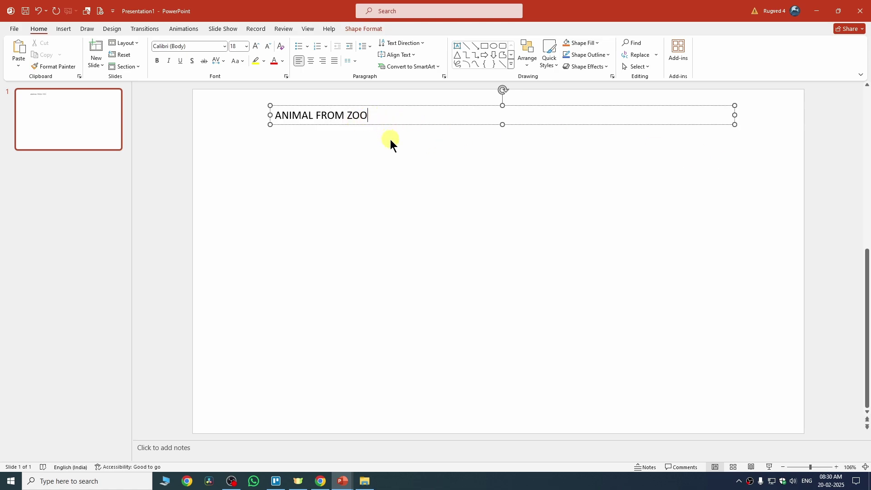
{"action": "key", "text": "ctrl+a"}
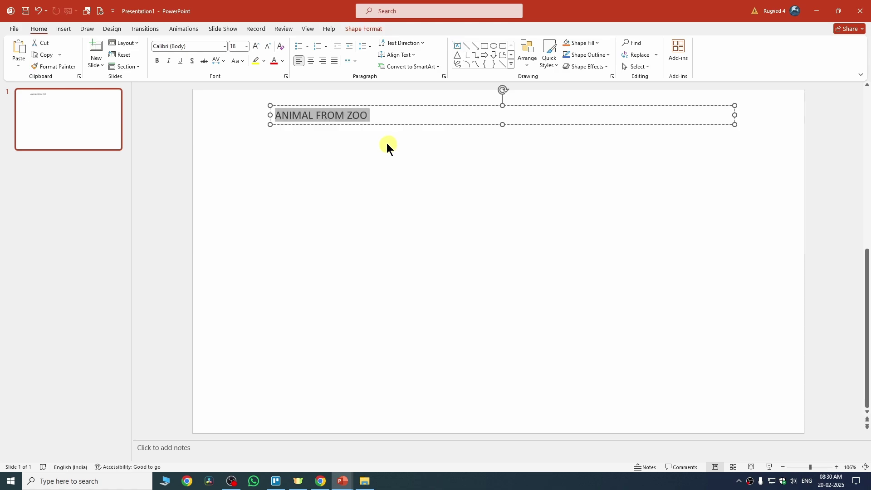
{"action": "left_click", "coordinate": [246, 46]}
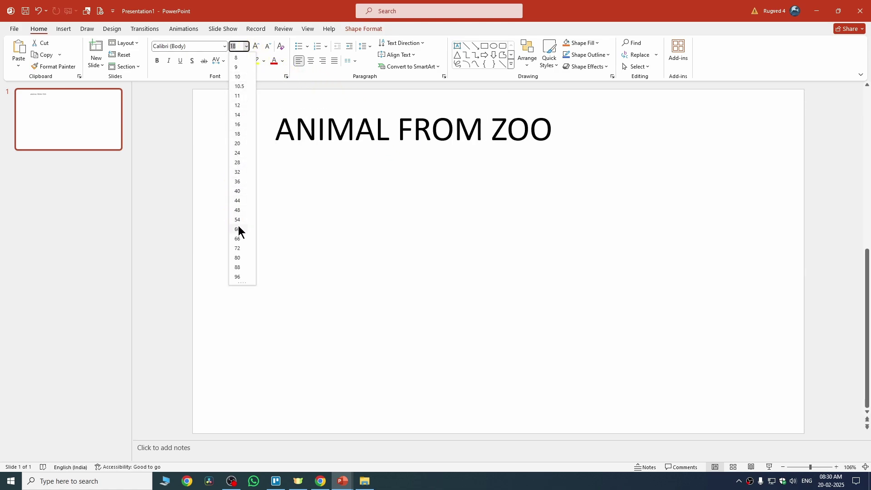
{"action": "left_click", "coordinate": [237, 267]}
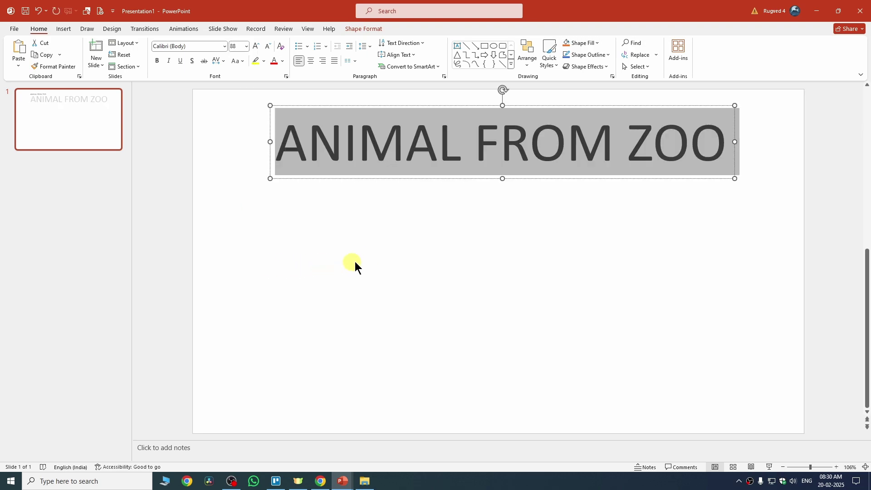
{"action": "left_click", "coordinate": [442, 267]}
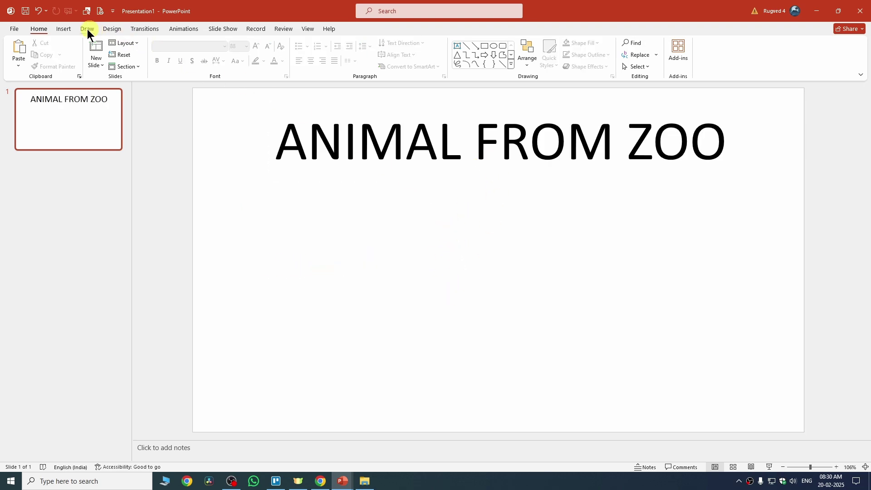
{"action": "left_click", "coordinate": [63, 28]}
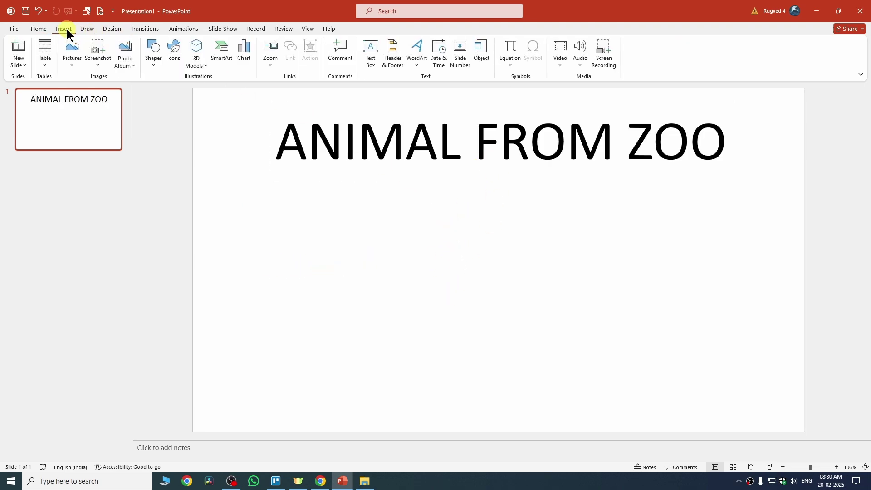
{"action": "left_click", "coordinate": [80, 61]}
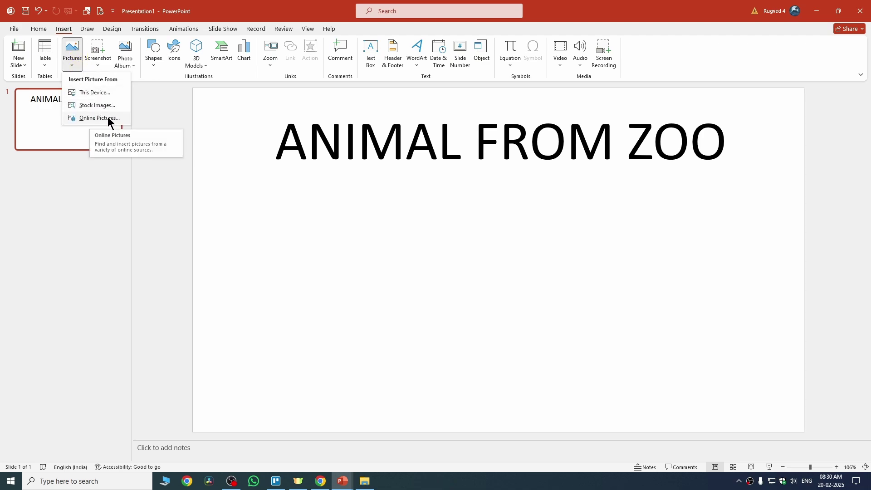
{"action": "left_click", "coordinate": [100, 94]}
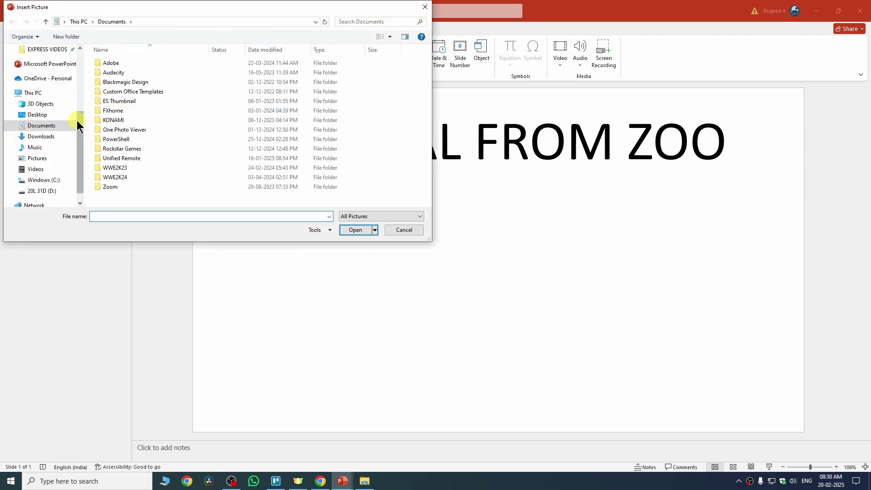
{"action": "scroll", "coordinate": [68, 120], "scroll_direction": "up", "scroll_amount": 2}
{"action": "scroll", "coordinate": [67, 120], "scroll_direction": "up", "scroll_amount": 1}
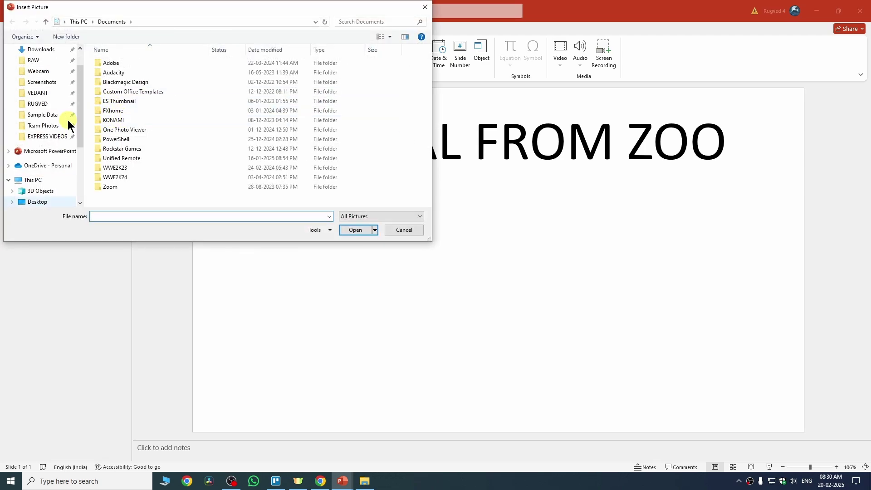
{"action": "left_click", "coordinate": [43, 114]}
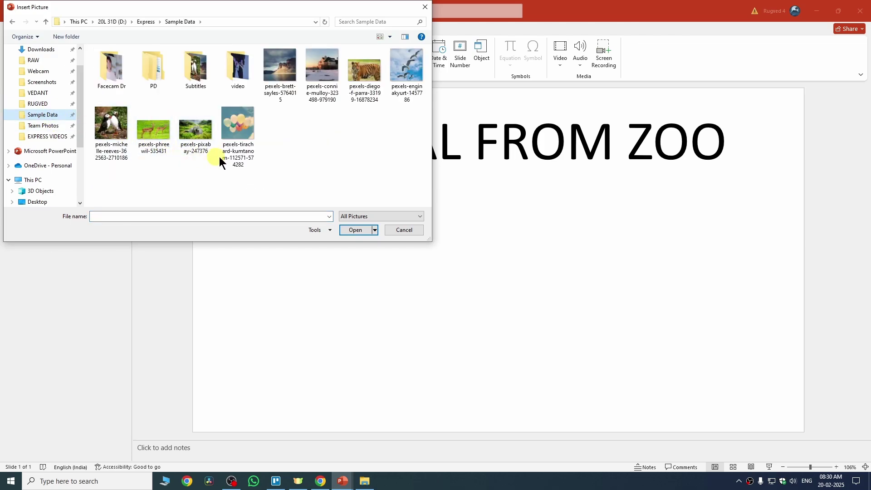
{"action": "left_click", "coordinate": [363, 73]}
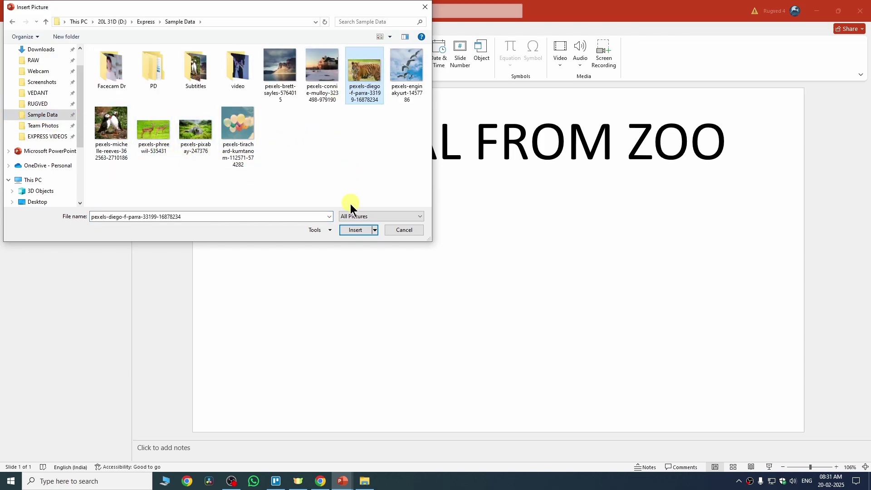
{"action": "left_click", "coordinate": [357, 230]}
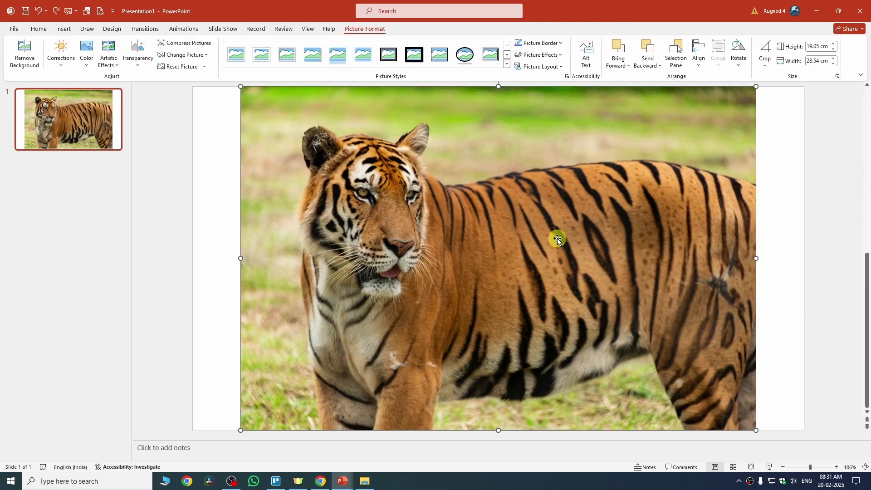
- Resize the tiger photo to 11.62 × 17.41 cm and centre it below the heading
{"action": "left_click_drag", "start_coordinate": [756, 86], "coordinate": [554, 248]}
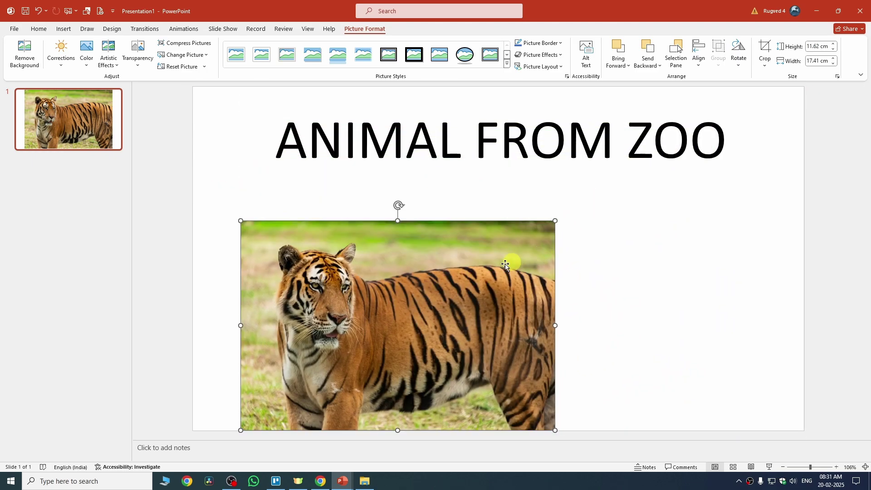
{"action": "left_click_drag", "start_coordinate": [396, 294], "coordinate": [499, 266]}
{"action": "key", "text": "Escape"}
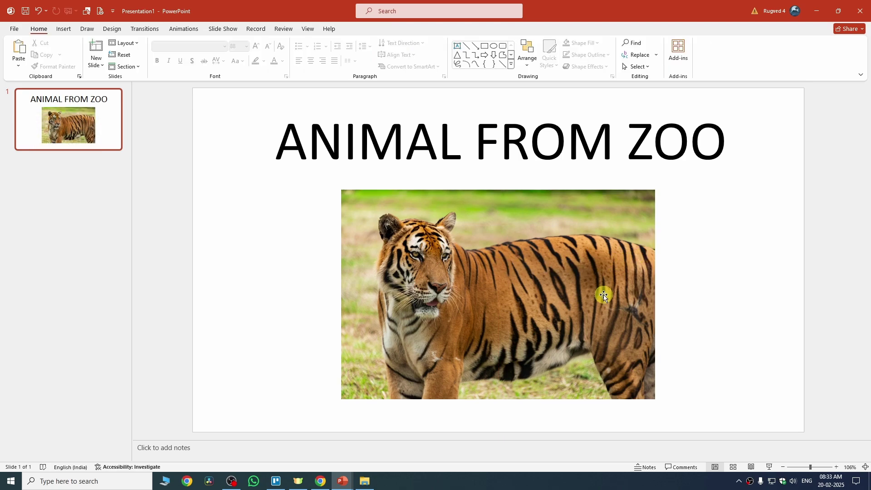
{"action": "left_click", "coordinate": [543, 277]}
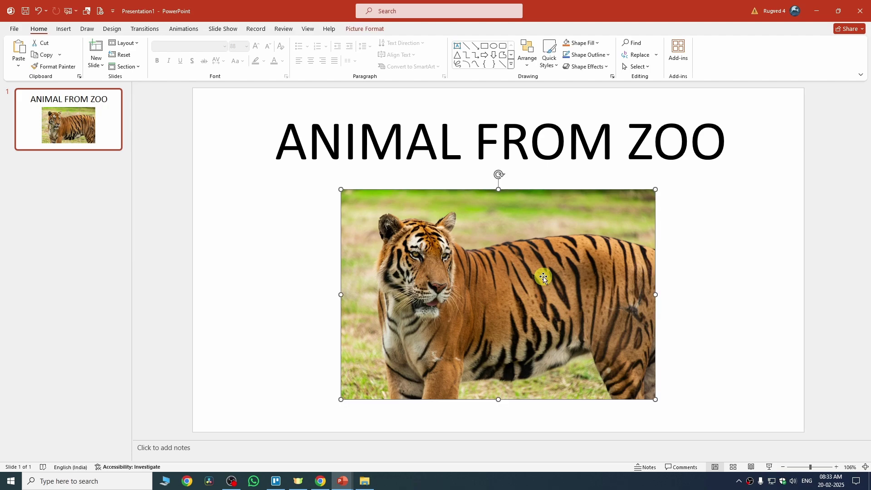
{"action": "left_click", "coordinate": [375, 29]}
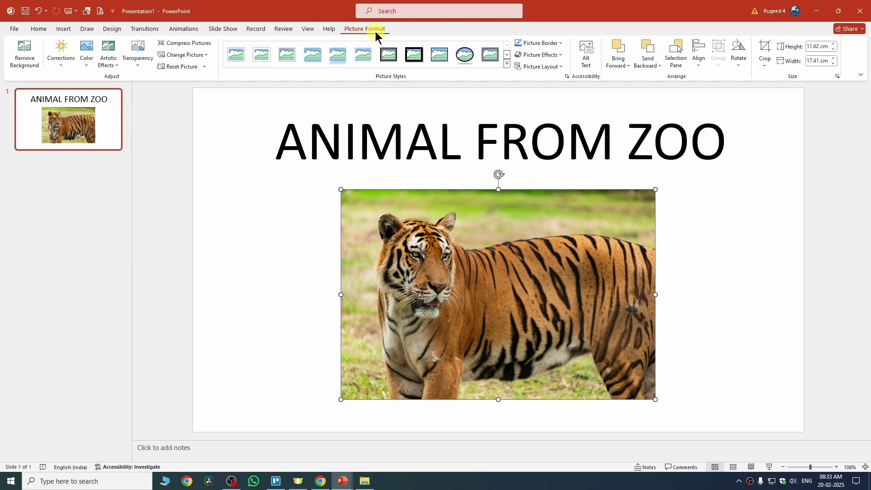
- Crop the tiger photo to a Rounded Rectangle shape and enlarge its corner rounding
{"action": "left_click", "coordinate": [765, 62]}
{"action": "mouse_move", "coordinate": [774, 93]}
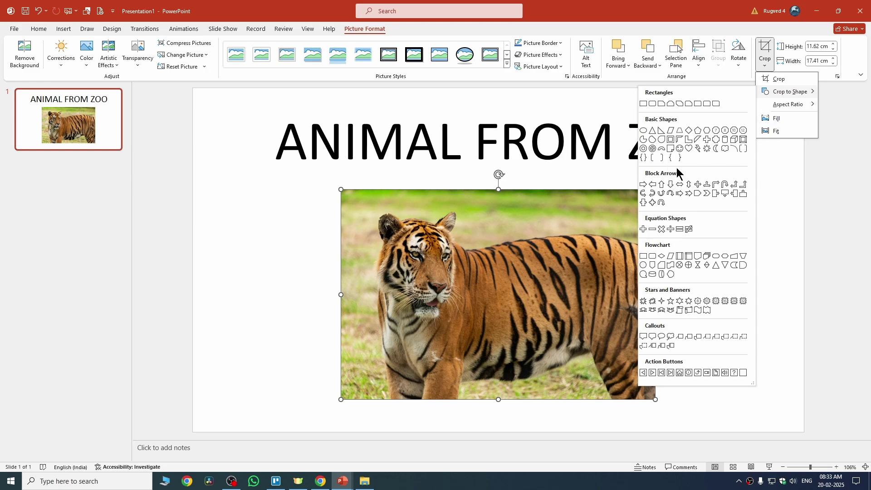
{"action": "left_click", "coordinate": [652, 104]}
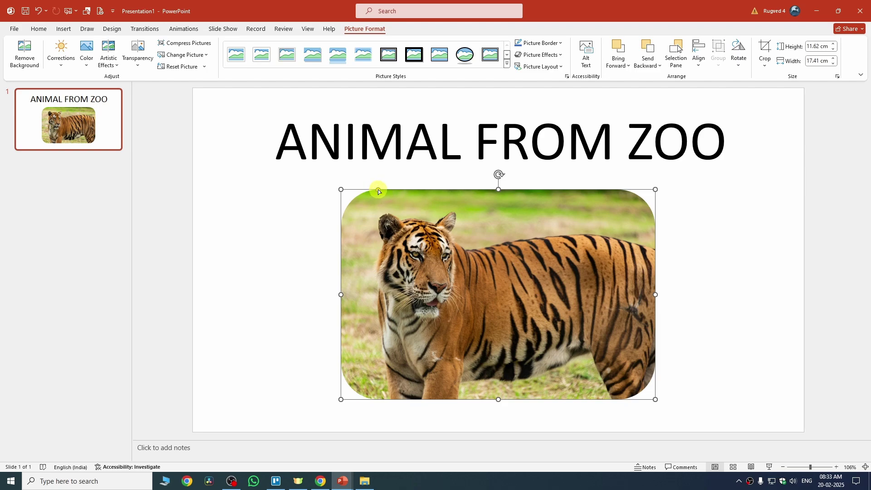
{"action": "left_click_drag", "start_coordinate": [377, 189], "coordinate": [404, 207]}
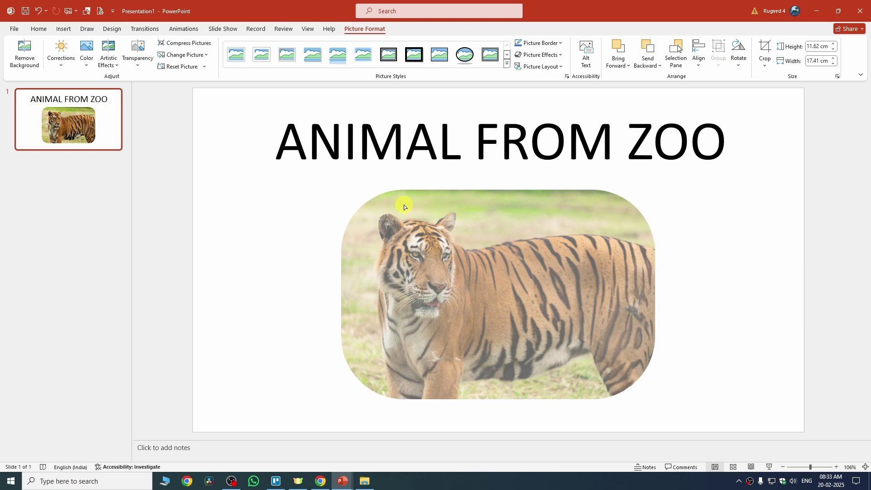
{"action": "mouse_move", "coordinate": [405, 206]}
{"action": "left_mouse_down"}
{"action": "mouse_move", "coordinate": [420, 205]}
{"action": "mouse_move", "coordinate": [395, 200]}
{"action": "left_mouse_up"}
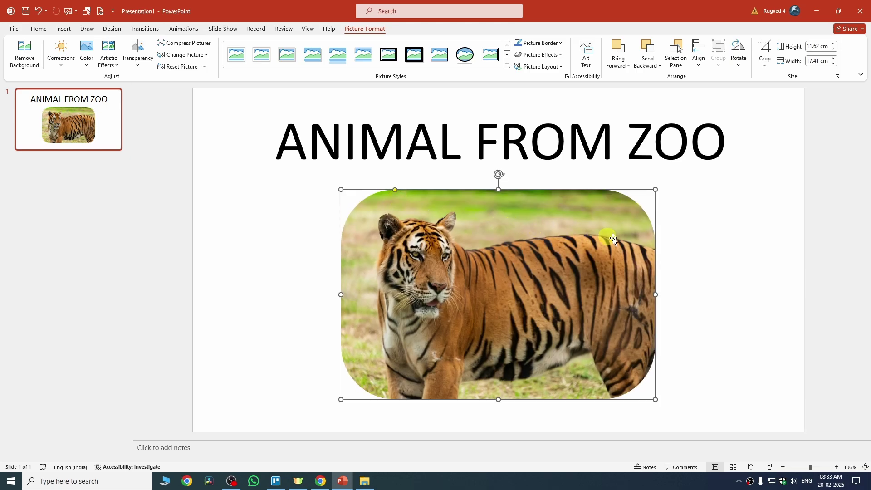
{"action": "left_click", "coordinate": [690, 237]}
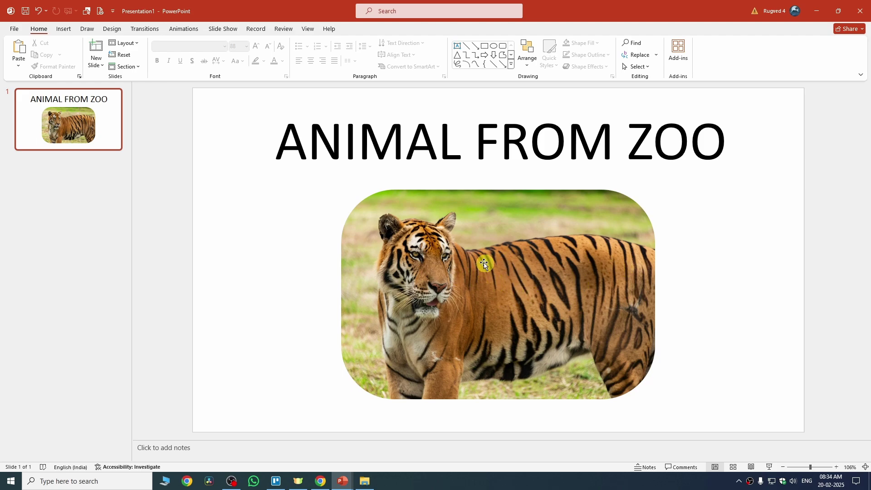
{"action": "left_click", "coordinate": [477, 248]}
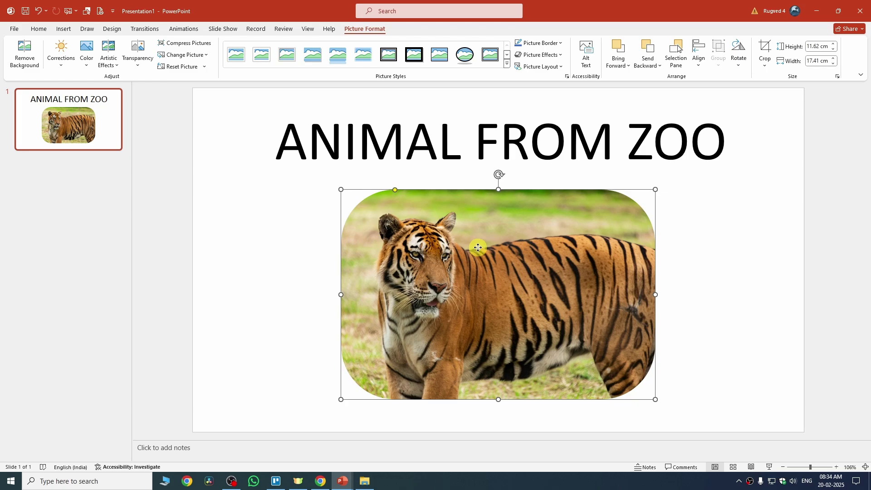
- Enlarge and reposition the tiger inside the rounded frame to show its head and shoulders
{"action": "right_click", "coordinate": [479, 248]}
{"action": "left_click", "coordinate": [507, 222]}
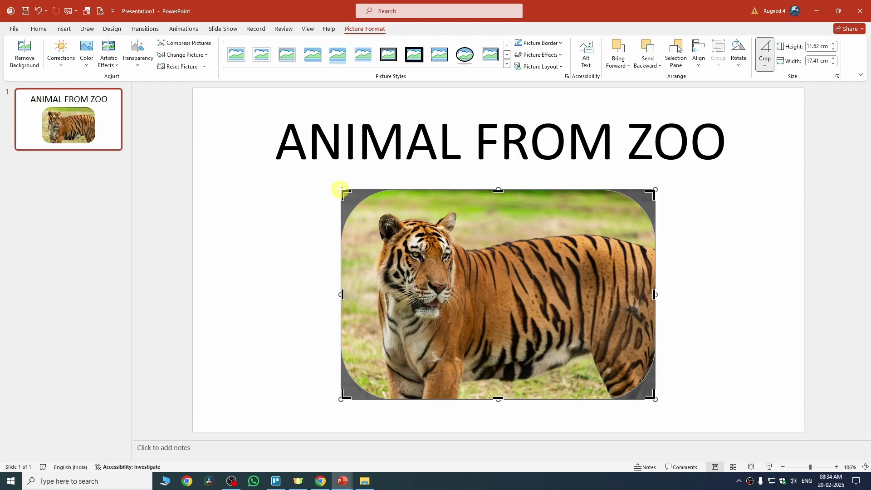
{"action": "left_click_drag", "start_coordinate": [339, 190], "coordinate": [213, 156]}
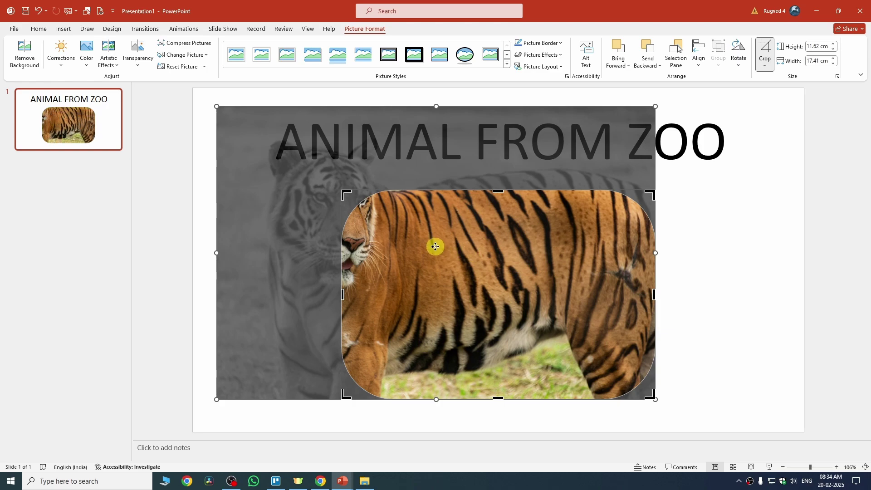
{"action": "left_click_drag", "start_coordinate": [436, 245], "coordinate": [552, 293]}
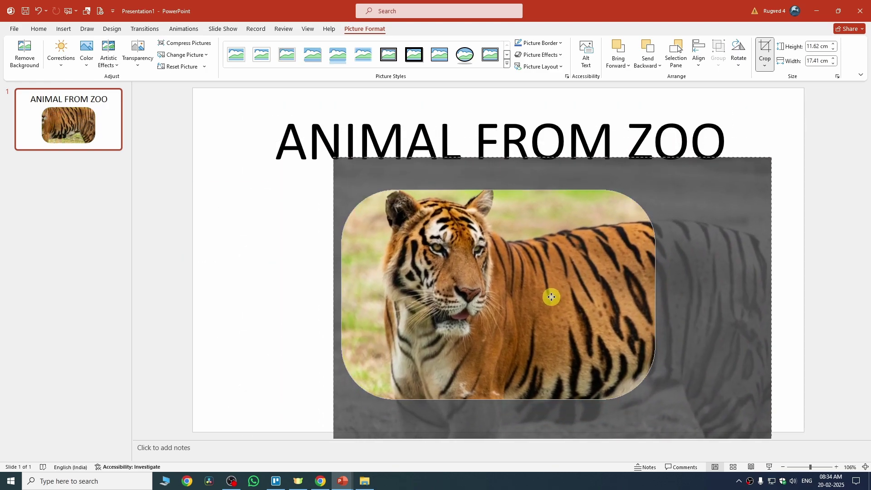
{"action": "left_click", "coordinate": [783, 224]}
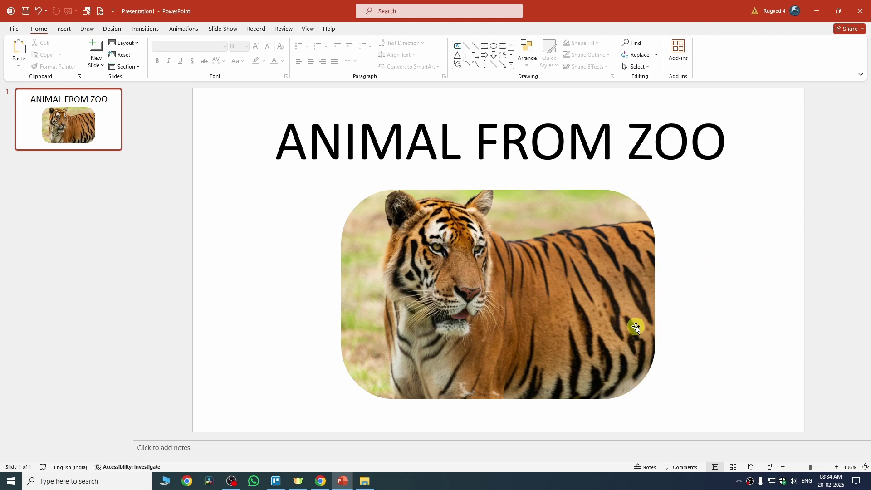
- Fill the slide background with the landscape photo pexels-brett-sayles-5764015
{"action": "right_click", "coordinate": [683, 255]}
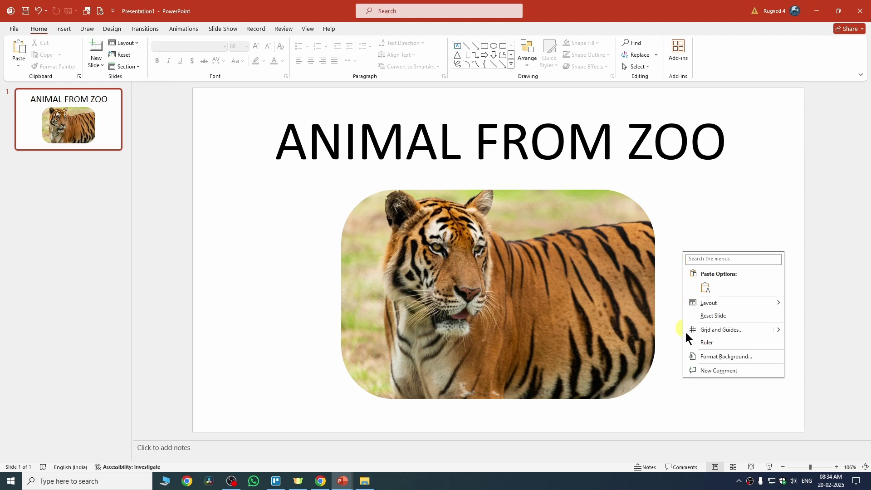
{"action": "left_click", "coordinate": [717, 356]}
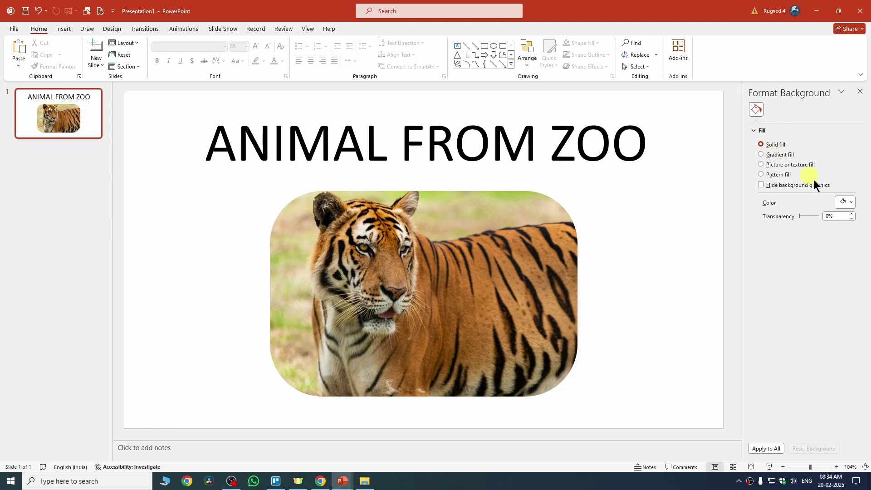
{"action": "left_click", "coordinate": [845, 202]}
{"action": "left_click", "coordinate": [803, 256]}
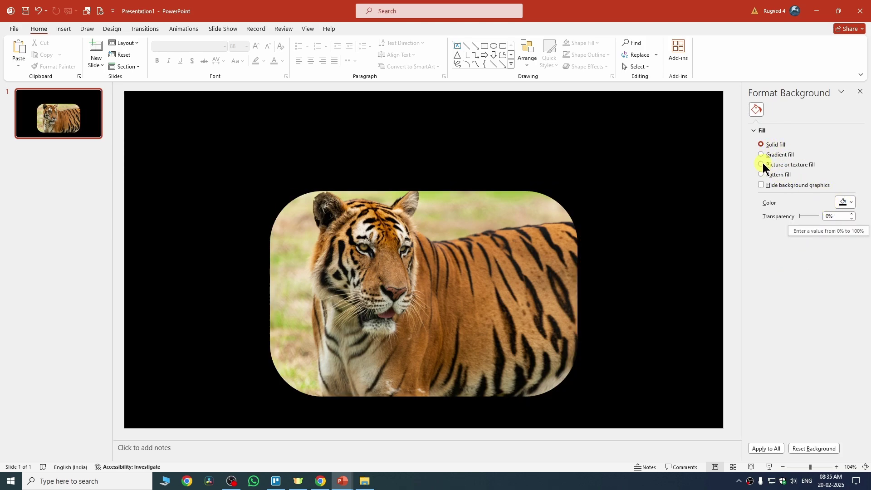
{"action": "left_click", "coordinate": [761, 165]}
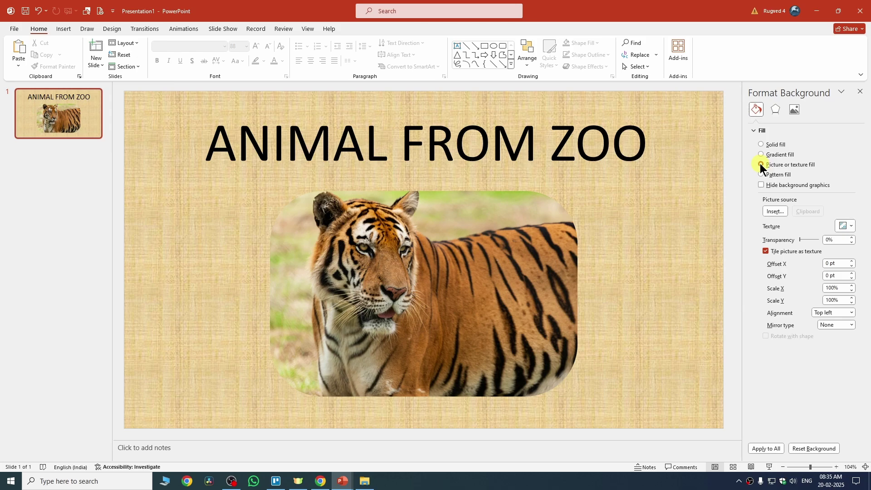
{"action": "left_click", "coordinate": [772, 213]}
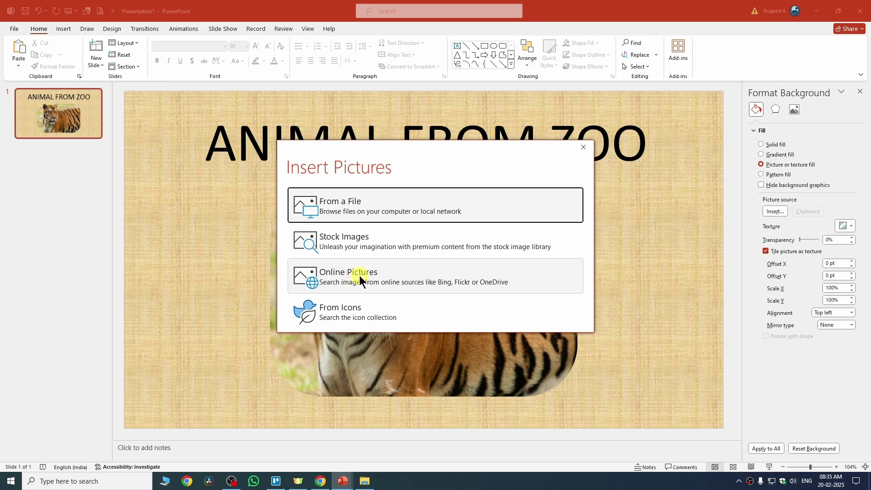
{"action": "left_click", "coordinate": [344, 203]}
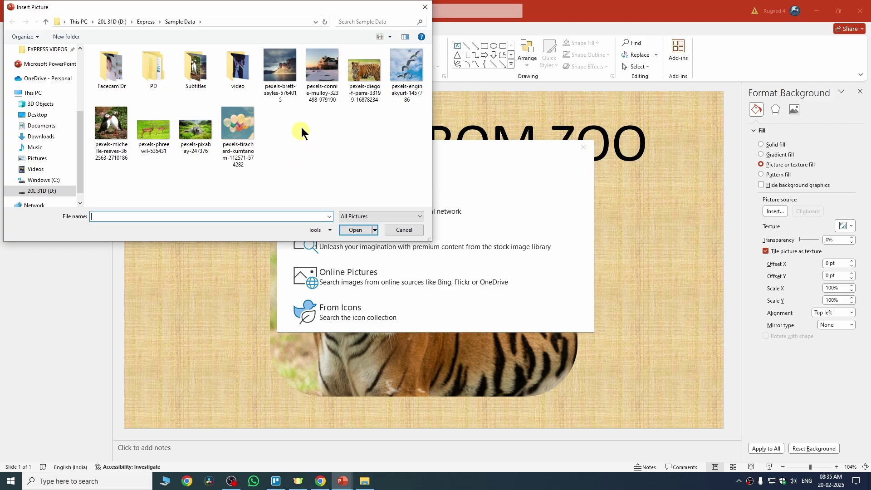
{"action": "left_click", "coordinate": [282, 77]}
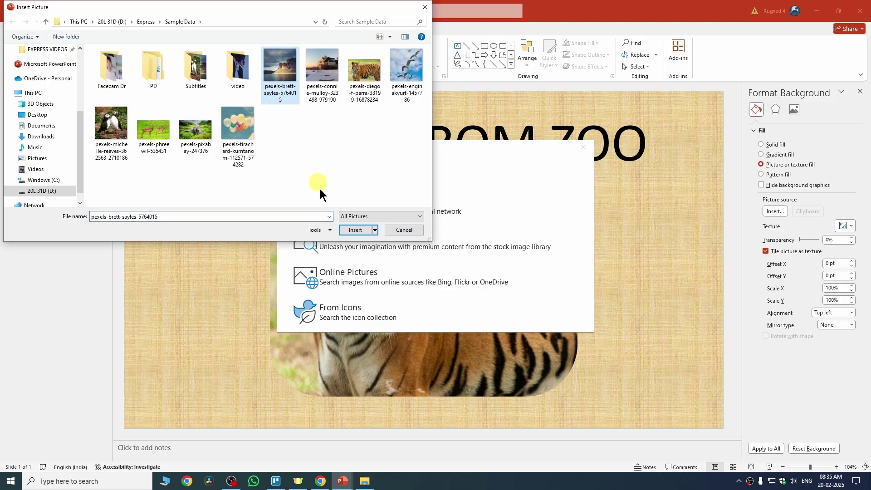
{"action": "left_click", "coordinate": [353, 230]}
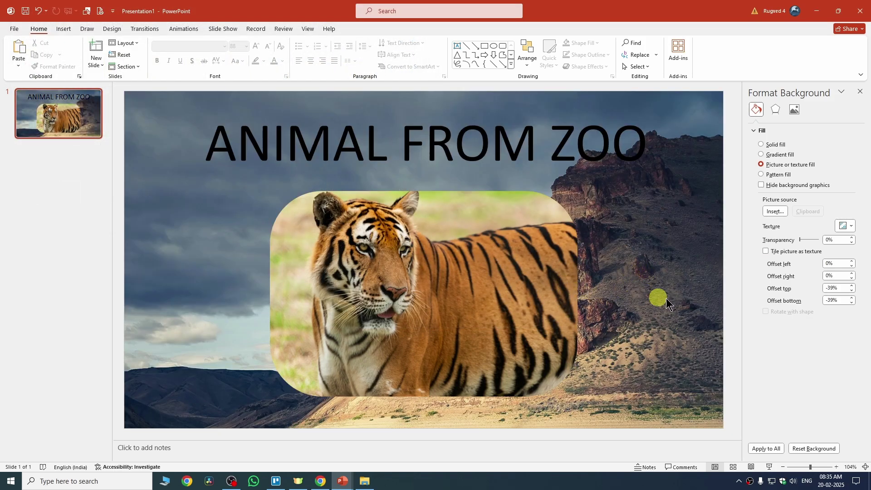
{"action": "left_click", "coordinate": [860, 92]}
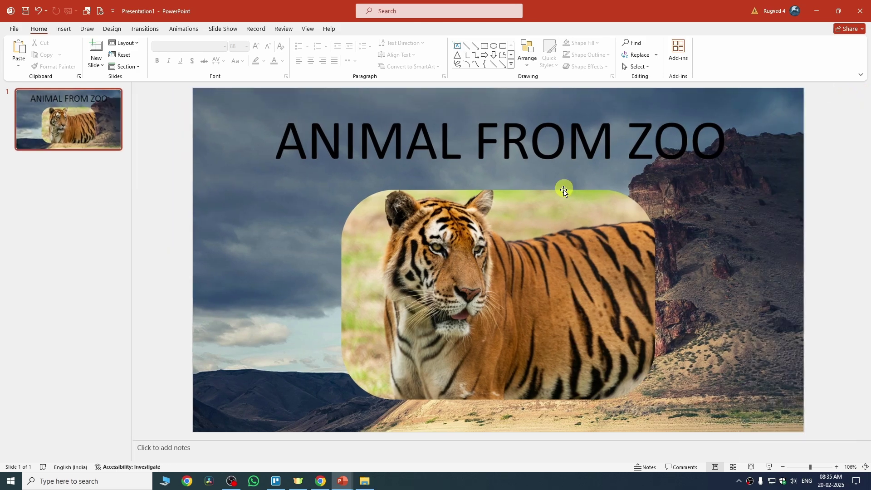
{"action": "left_click", "coordinate": [558, 148]}
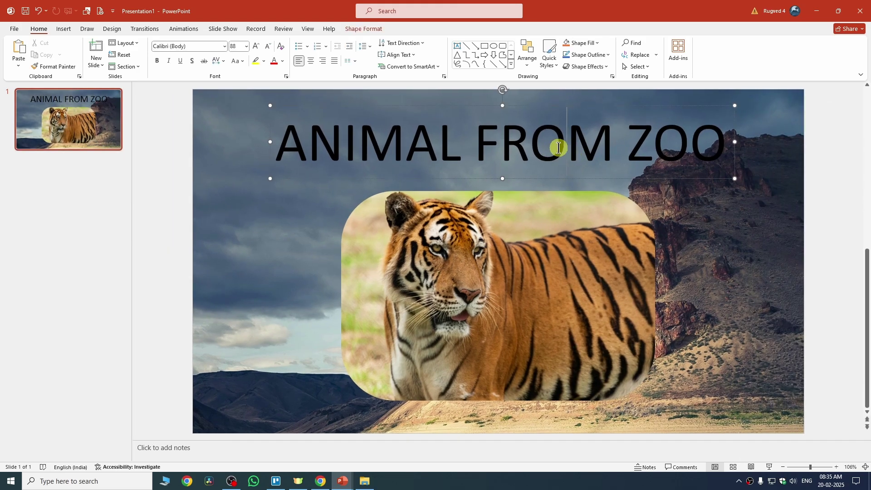
{"action": "key", "text": "ctrl+a"}
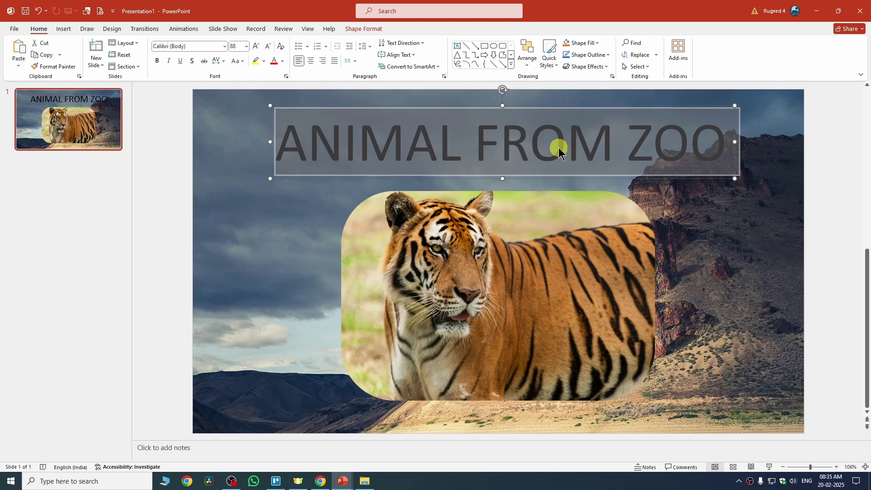
{"action": "left_click", "coordinate": [281, 61]}
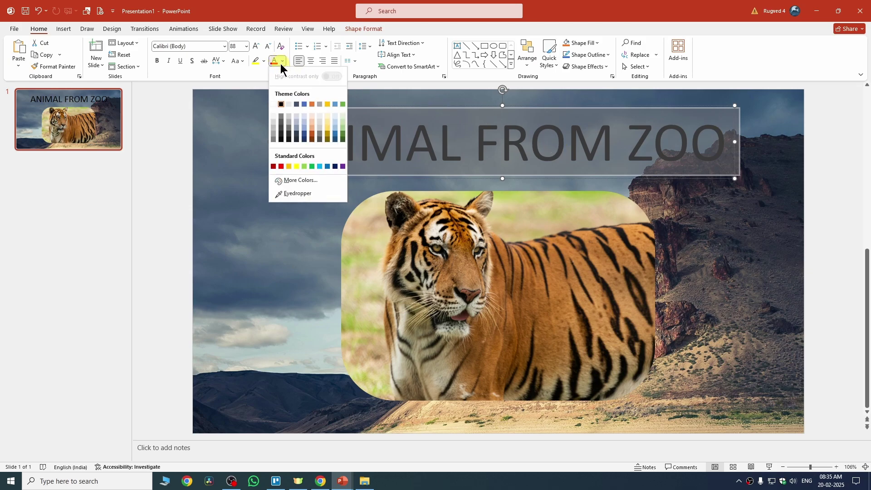
{"action": "left_click", "coordinate": [273, 105]}
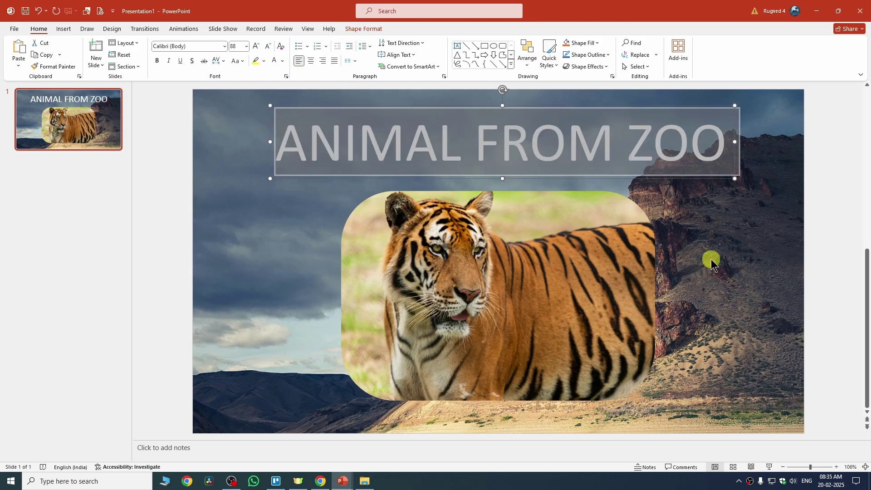
{"action": "key", "text": "ctrl+b"}
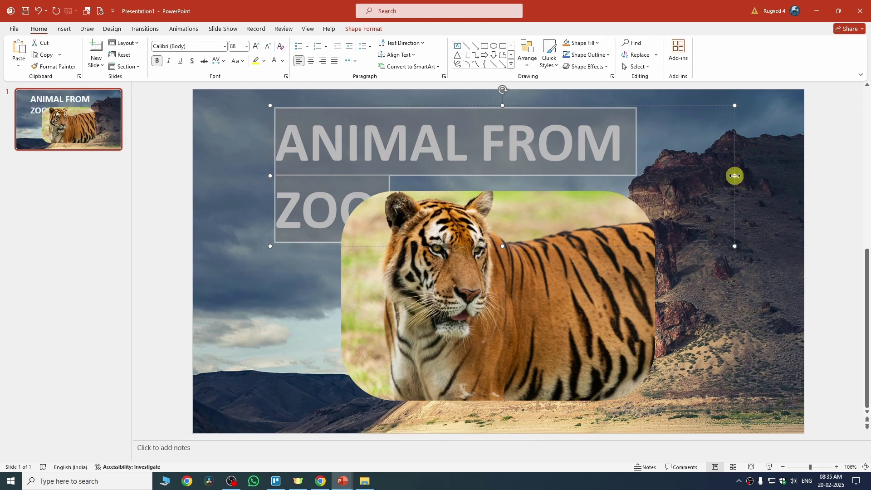
{"action": "left_click_drag", "start_coordinate": [735, 176], "coordinate": [769, 177]}
{"action": "left_click", "coordinate": [787, 175]}
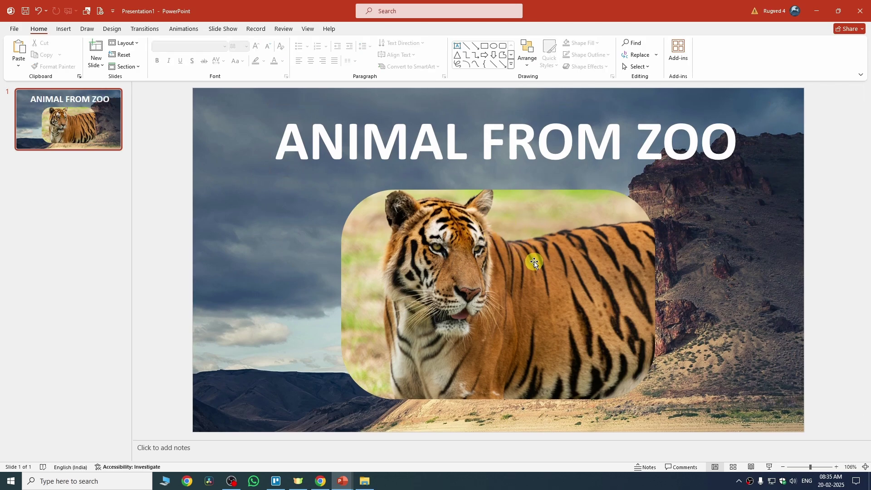
- Duplicate slide 1, retitle the copy 'ZEBRA', and centre the heading
{"action": "left_click", "coordinate": [103, 130]}
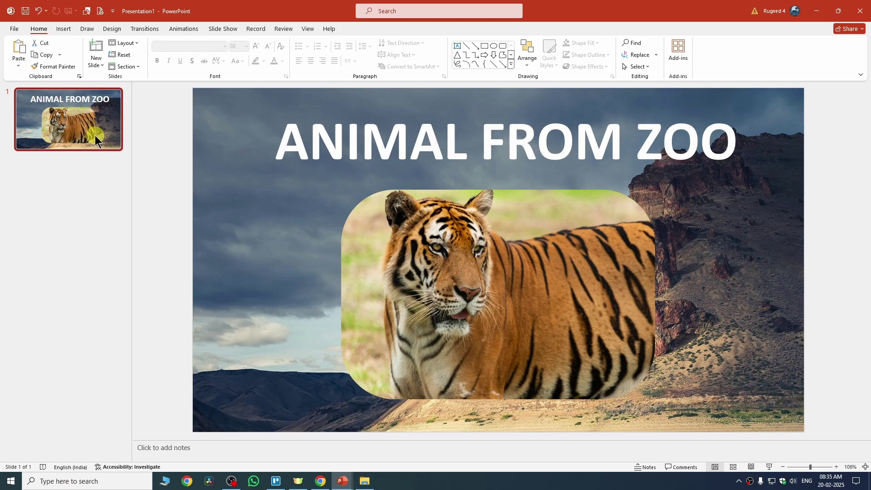
{"action": "key", "text": "ctrl+d"}
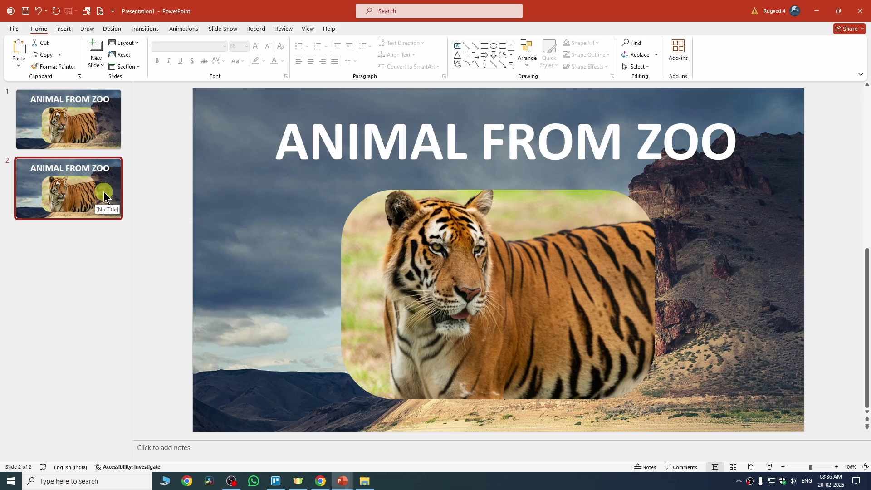
{"action": "left_click", "coordinate": [448, 144]}
{"action": "triple_click", "coordinate": [449, 144]}
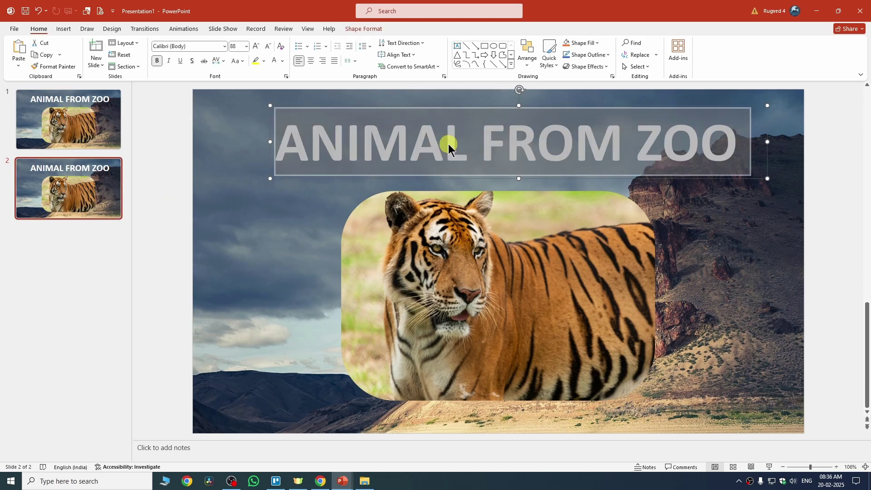
{"action": "type", "text": "ZEBRA"}
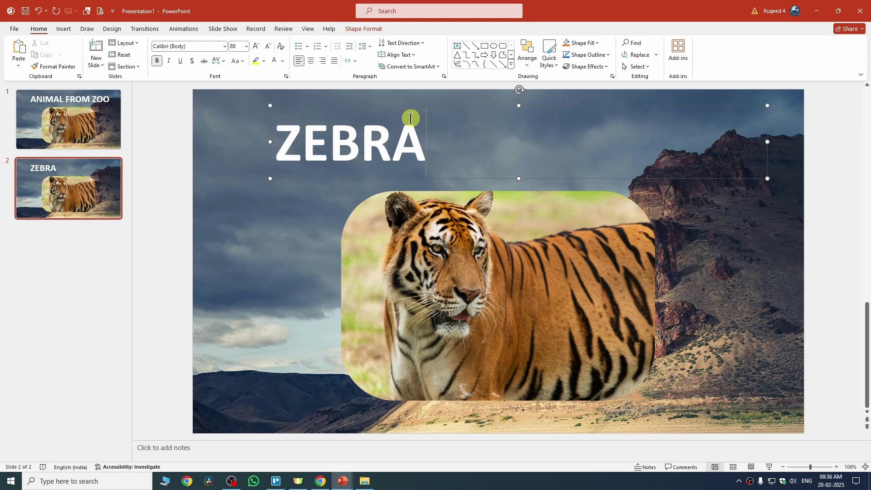
{"action": "key", "text": "ctrl+a"}
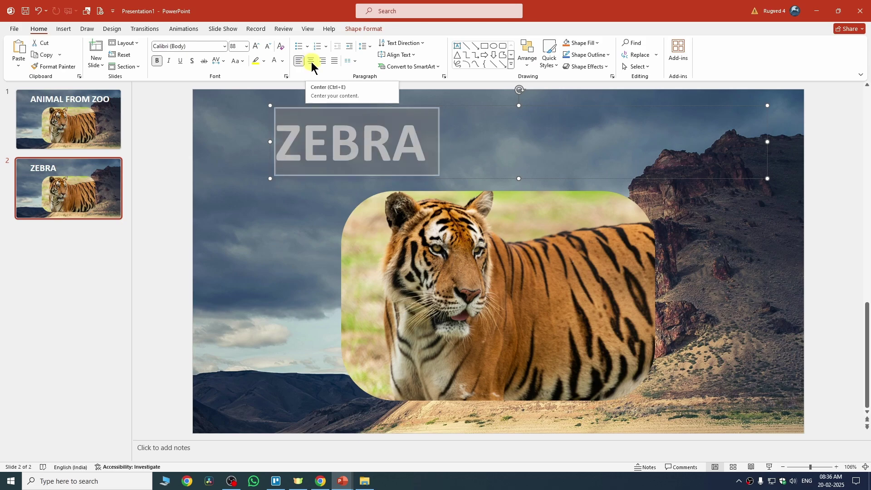
{"action": "left_click", "coordinate": [311, 62]}
{"action": "left_click", "coordinate": [686, 222]}
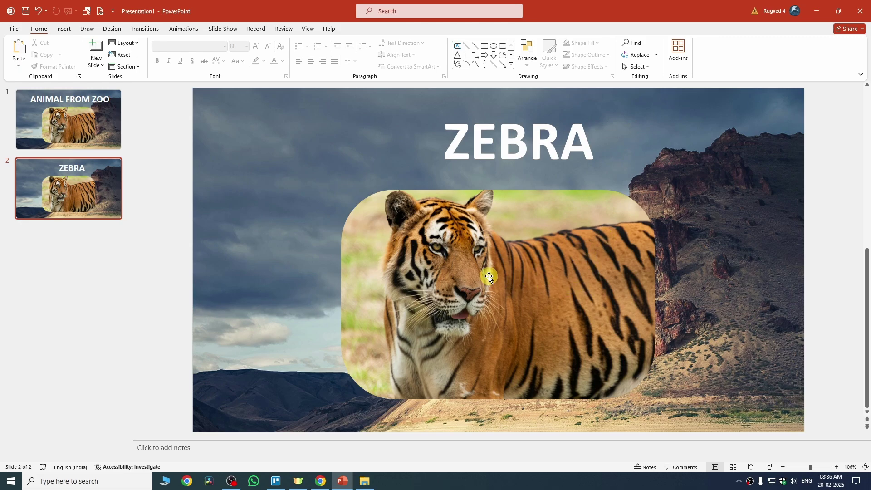
- Replace the tiger picture on slide 2 with the zebra photo pexels-pixabay-247376
{"action": "left_click", "coordinate": [496, 262]}
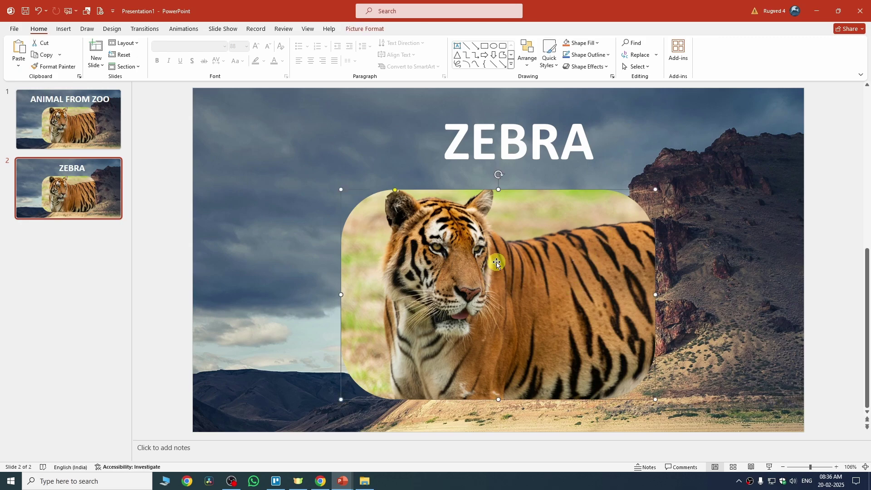
{"action": "right_click", "coordinate": [496, 262]}
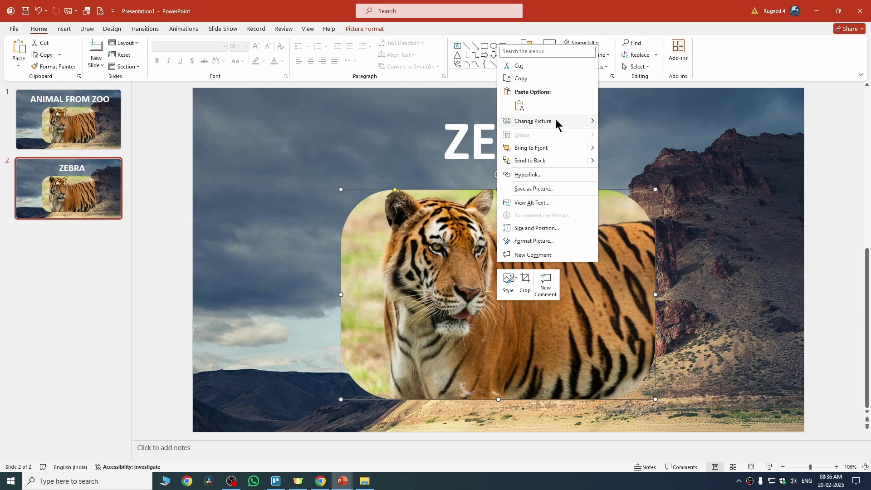
{"action": "mouse_move", "coordinate": [557, 121]}
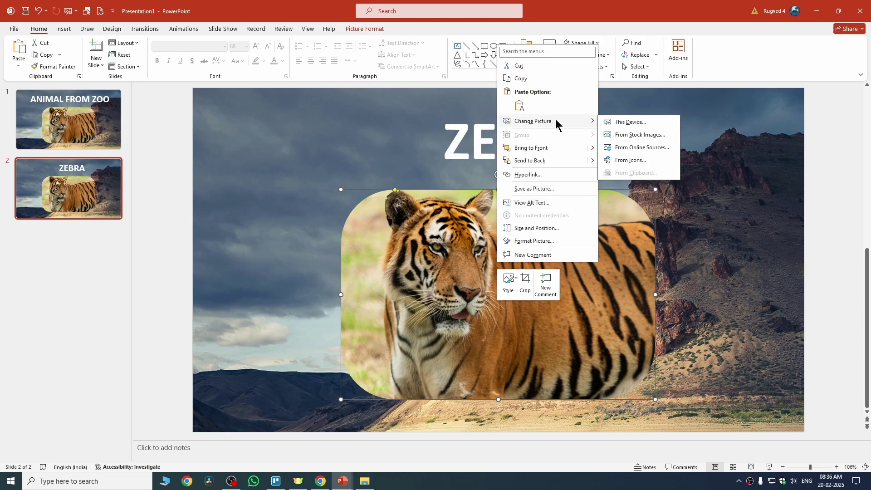
{"action": "left_click", "coordinate": [625, 126]}
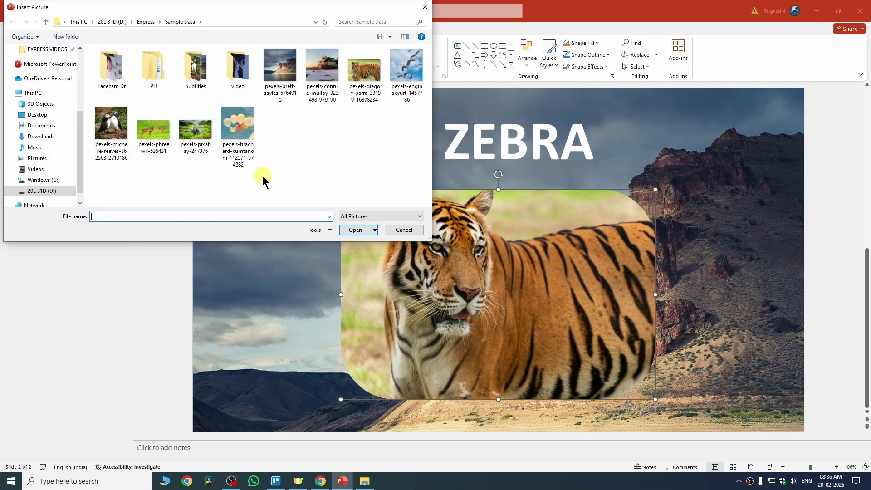
{"action": "left_click", "coordinate": [194, 136]}
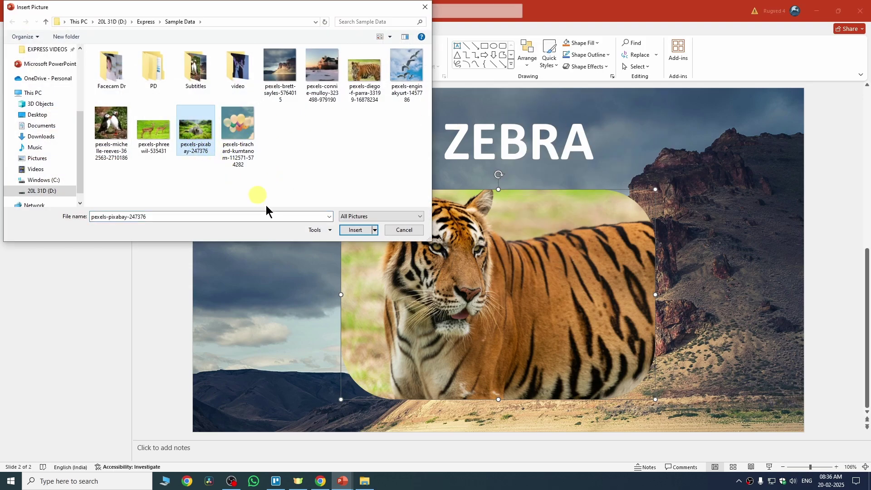
{"action": "left_click", "coordinate": [348, 230]}
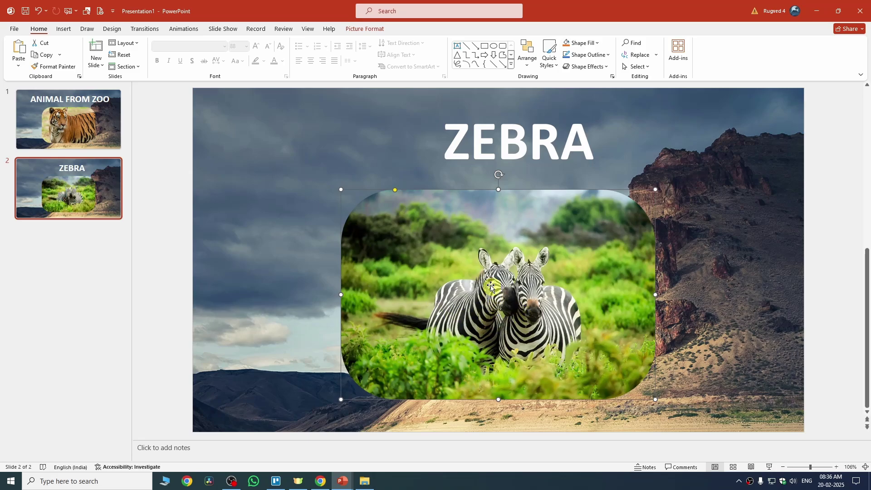
- Enlarge and shift the zebra photo so the two zebras fill the rounded frame
{"action": "right_click", "coordinate": [467, 255]}
{"action": "left_click", "coordinate": [491, 275]}
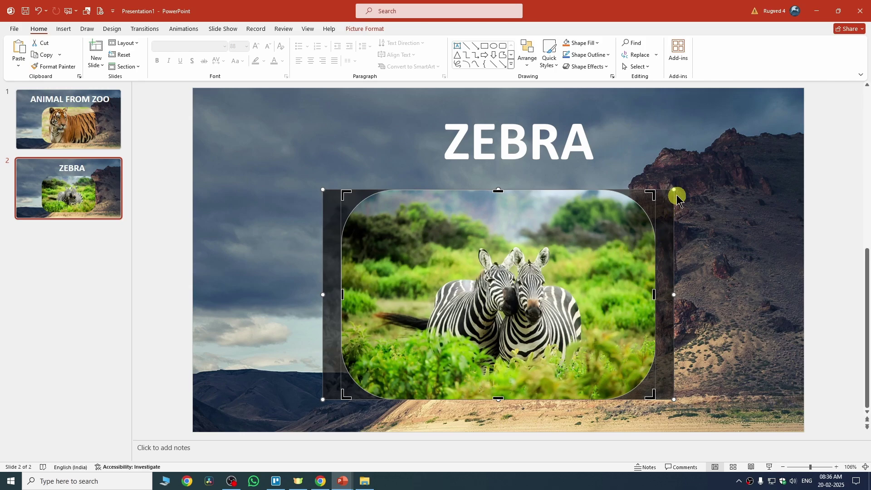
{"action": "left_click_drag", "start_coordinate": [676, 194], "coordinate": [824, 129]}
{"action": "left_click_drag", "start_coordinate": [763, 153], "coordinate": [673, 191]}
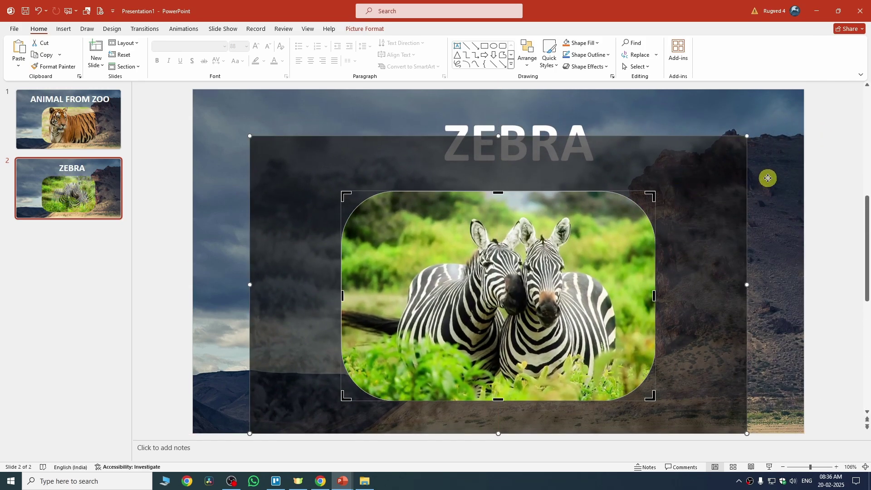
{"action": "left_click", "coordinate": [768, 177]}
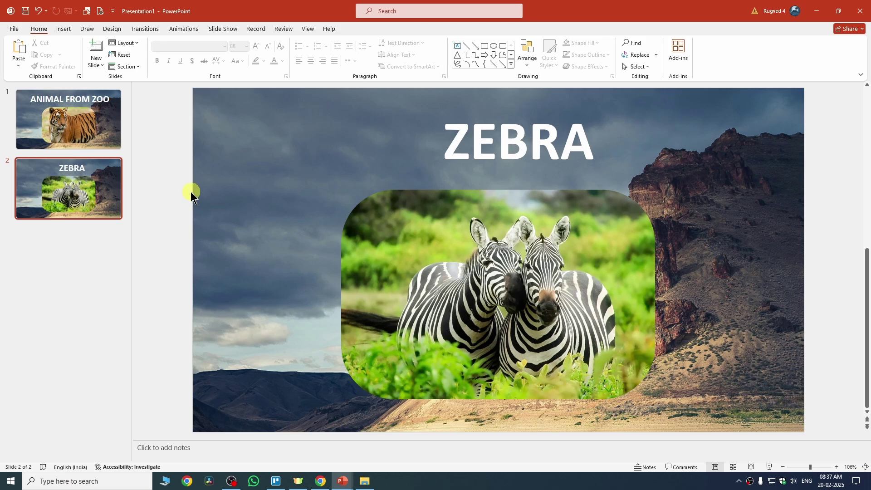
- Select both slides and apply the Cover transition with a 01.00 duration
{"action": "left_click", "coordinate": [90, 134]}
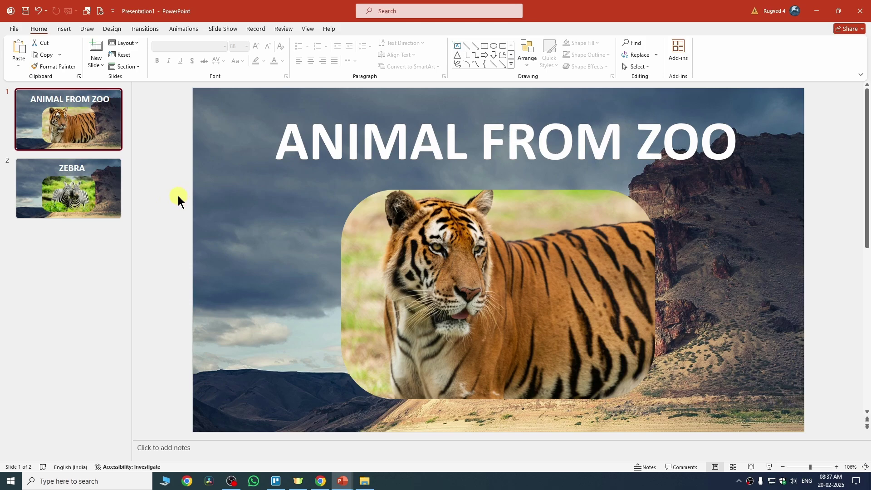
{"action": "left_click", "coordinate": [83, 186]}
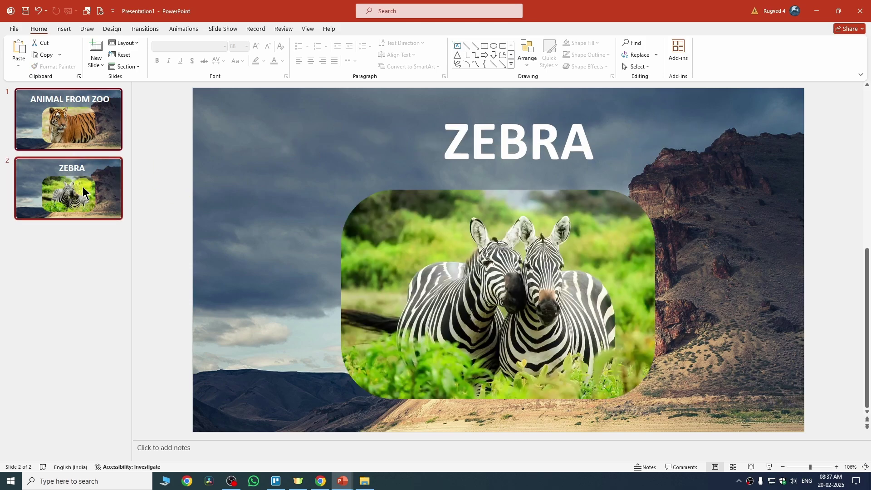
{"action": "left_click", "coordinate": [144, 28]}
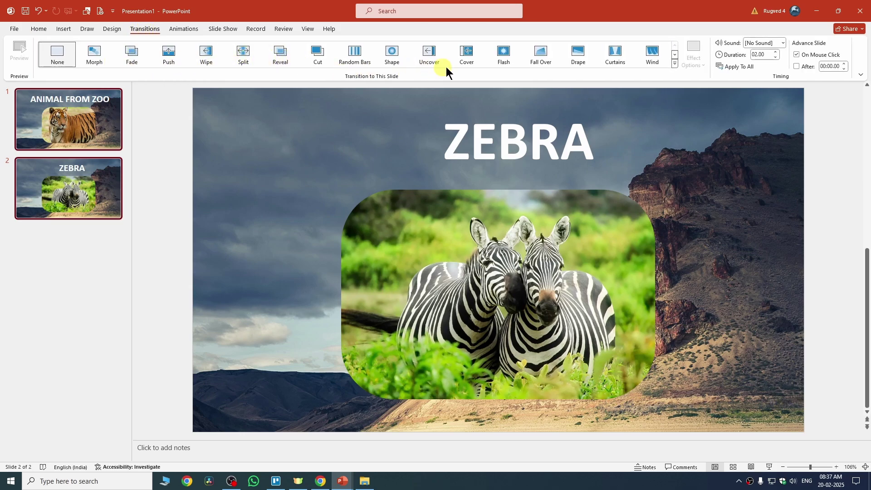
{"action": "left_click", "coordinate": [466, 56]}
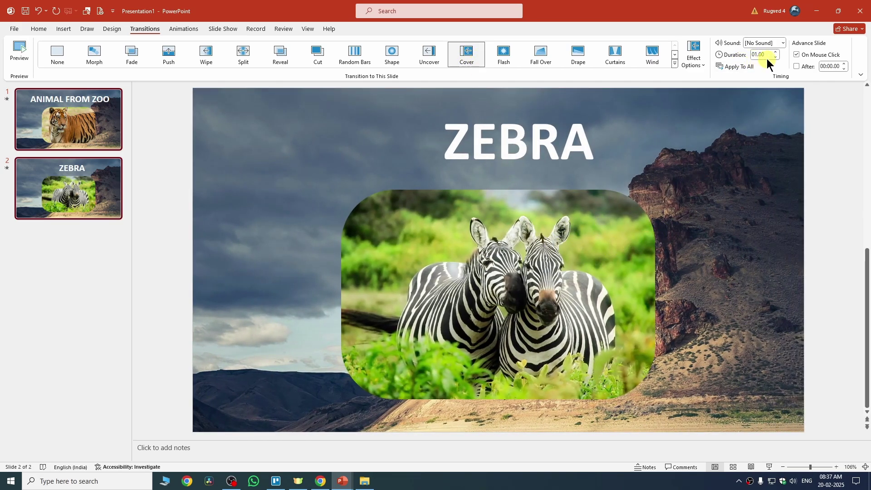
{"action": "left_click", "coordinate": [764, 42]}
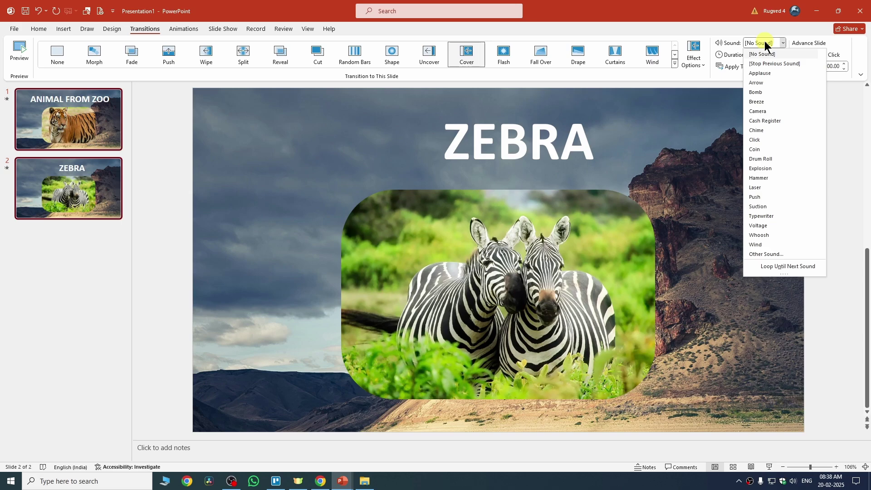
- Keep the transition at No Sound and tick After with a 00:01.00 automatic advance time
{"action": "left_click", "coordinate": [764, 42]}
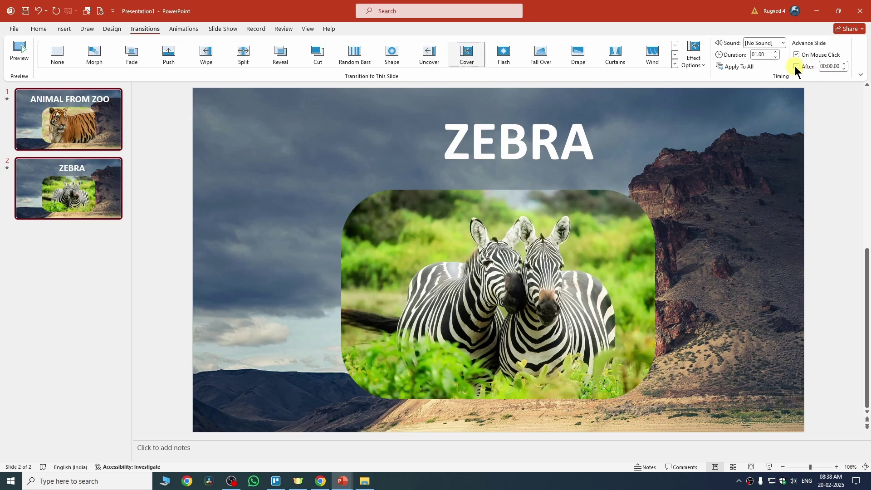
{"action": "left_click", "coordinate": [842, 65]}
{"action": "left_click", "coordinate": [830, 67]}
{"action": "left_click", "coordinate": [796, 67]}
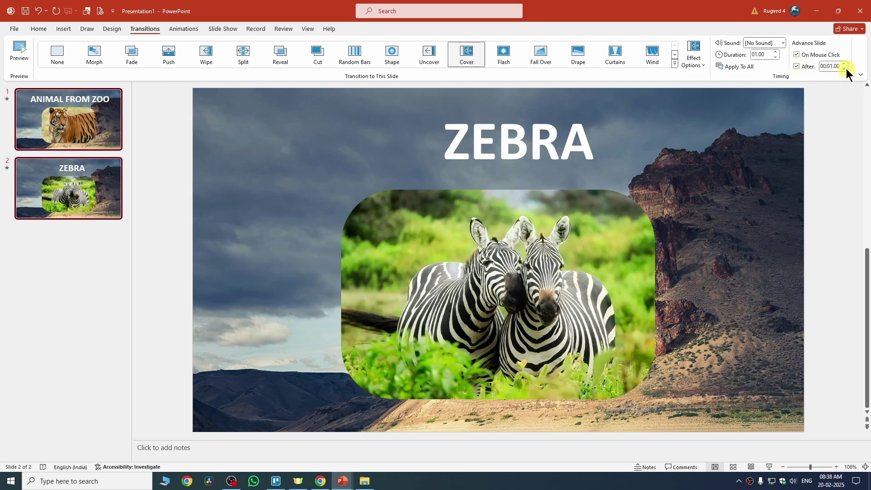